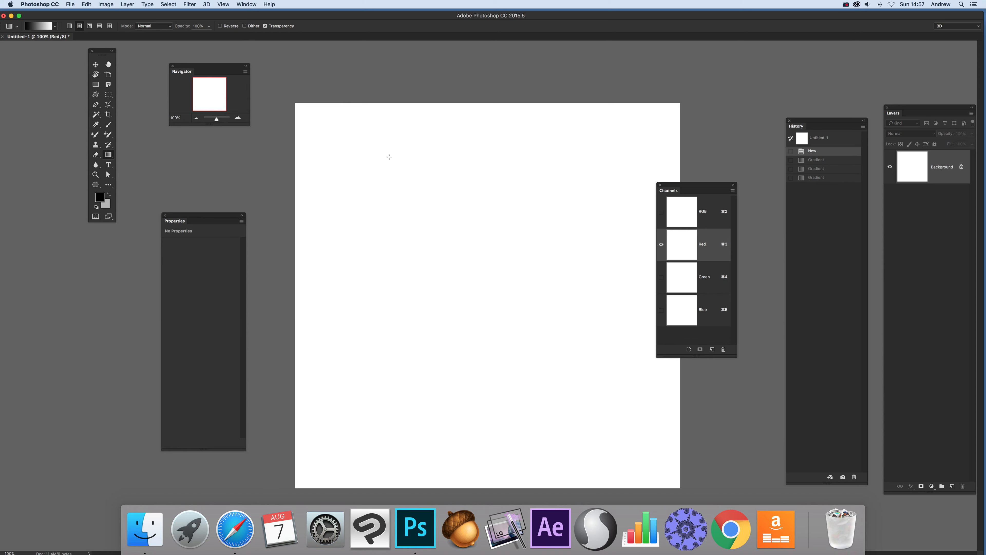
- Draw radial black-to-light gradients on two channels: Red from the canvas's top-left corner to bottom-right, Green from top-right to bottom-left
click(246, 4)
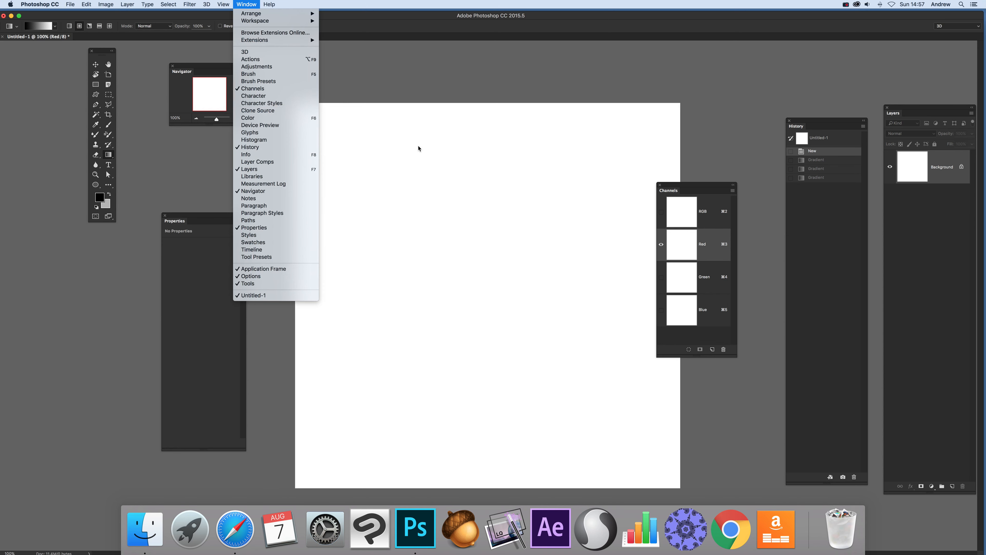
click(503, 240)
drag(295, 104, 681, 487)
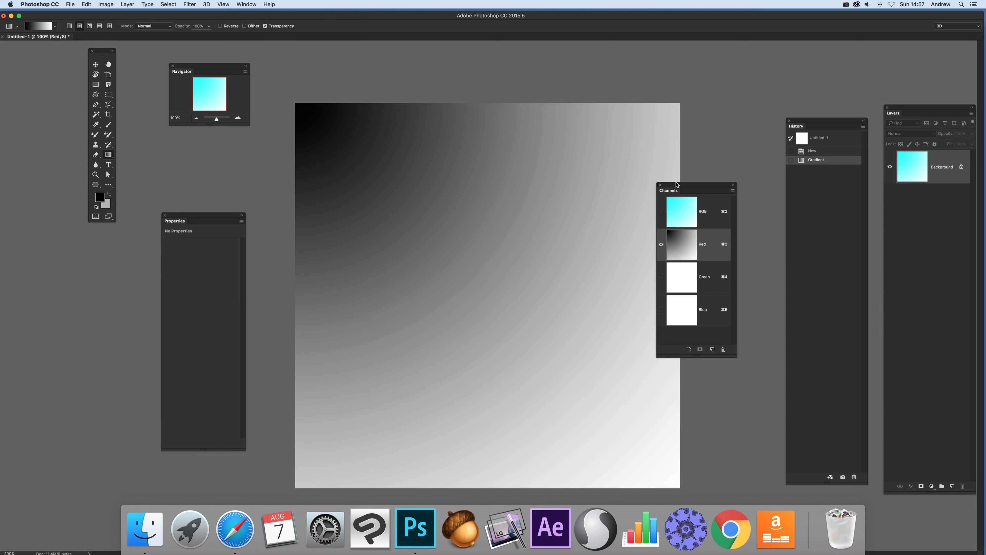
click(683, 278)
drag(683, 102, 295, 487)
- Draw a radial gradient on the Blue channel from near the canvas's bottom centre past its top edge, then show the RGB composite
click(718, 316)
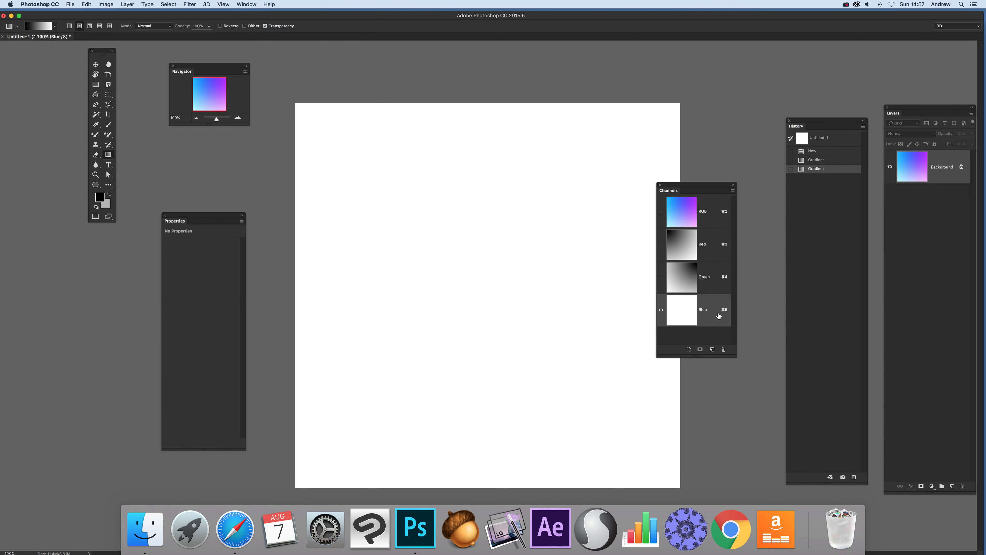
drag(487, 486, 483, 98)
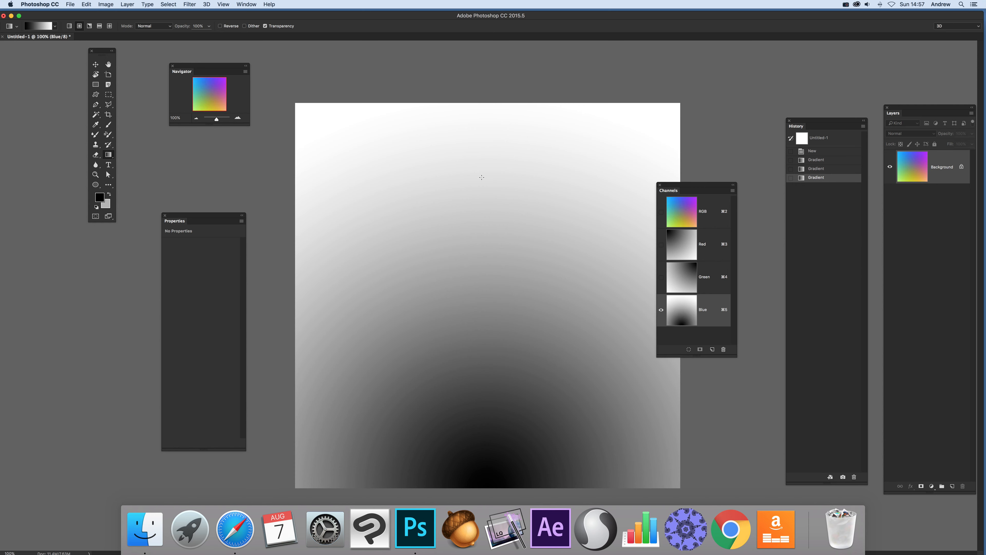
drag(488, 419, 483, 69)
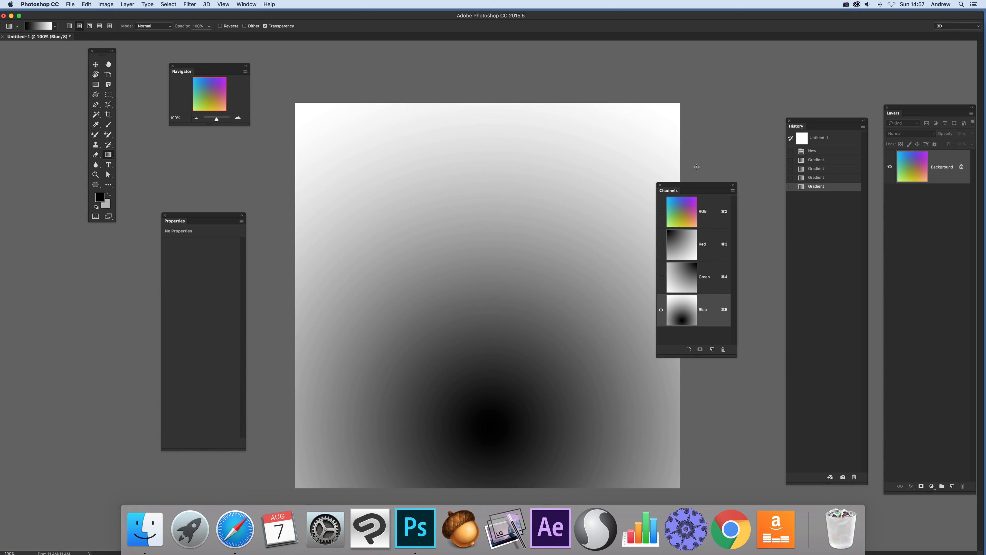
click(685, 224)
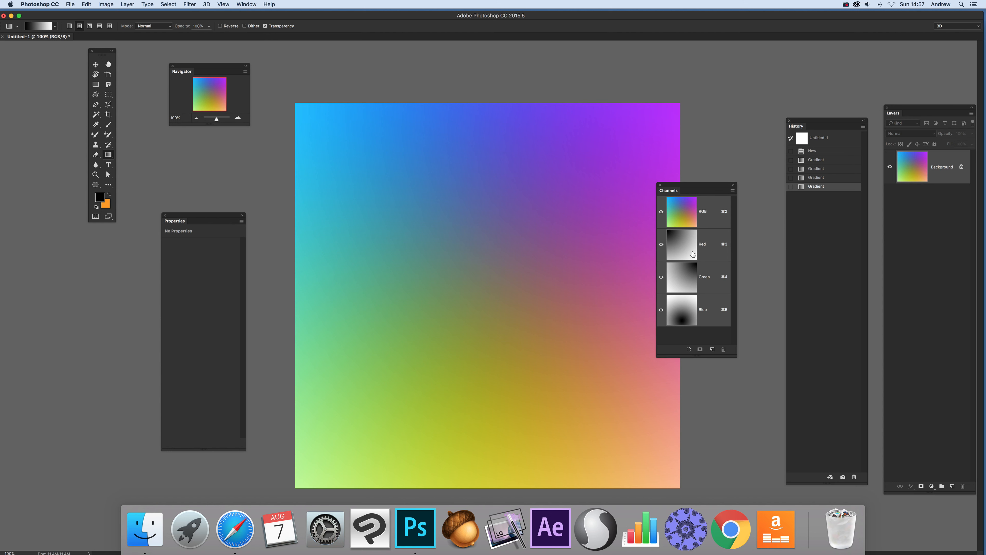
- Apply the Crystallize filter to the Red channel with a cell size of about 218
click(716, 250)
click(190, 5)
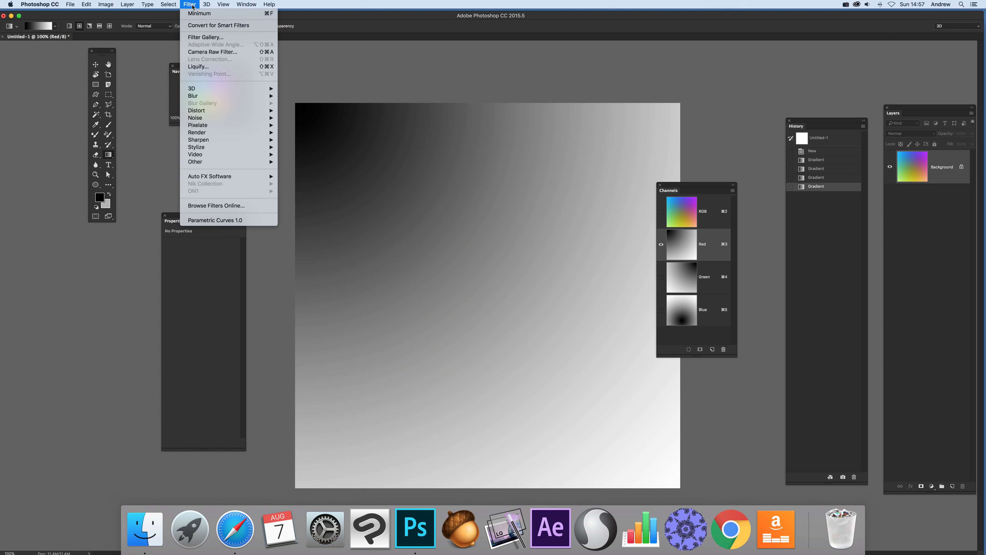
mouse_move(216, 125)
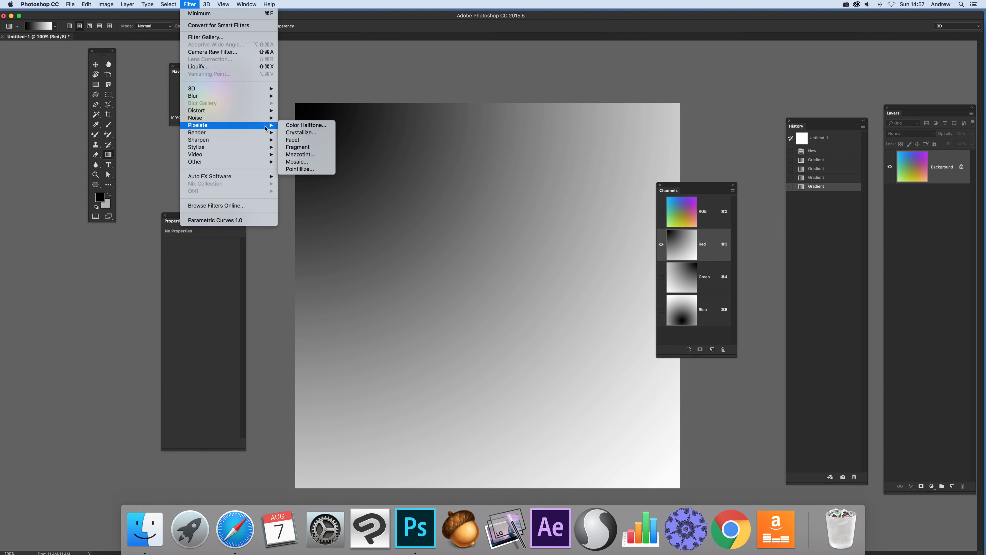
click(323, 132)
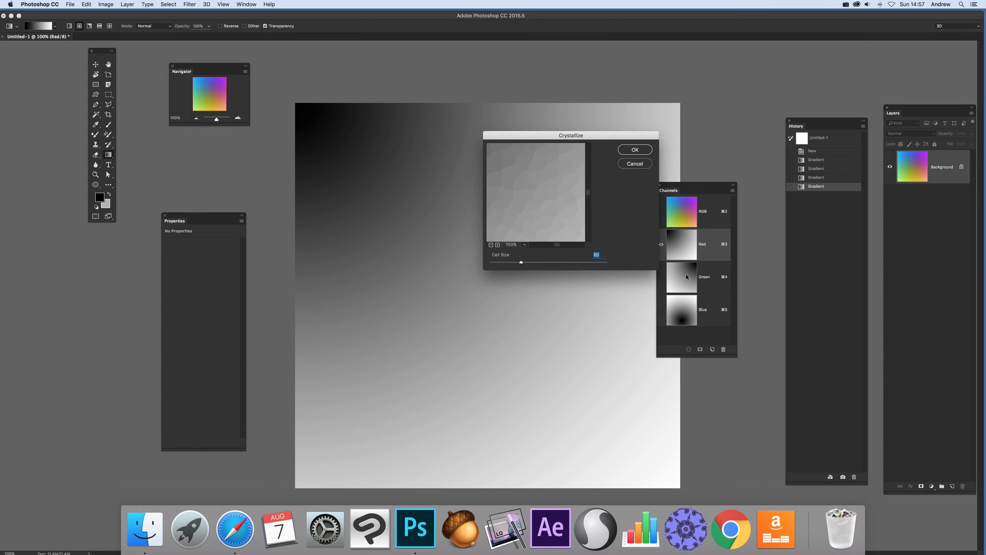
drag(521, 263, 572, 266)
click(635, 150)
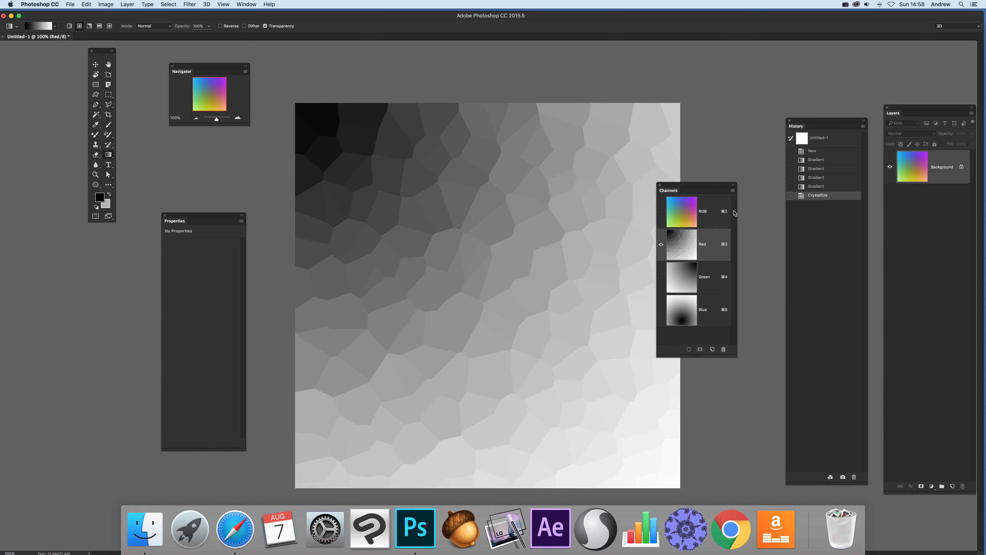
- Apply the Crystallize filter to the Green channel with a cell size of about 178
click(718, 280)
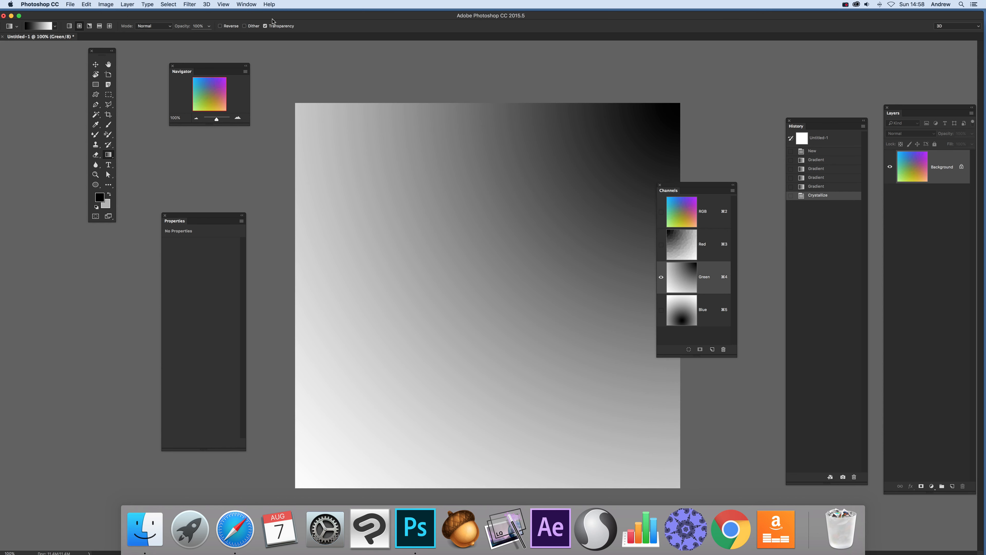
click(190, 4)
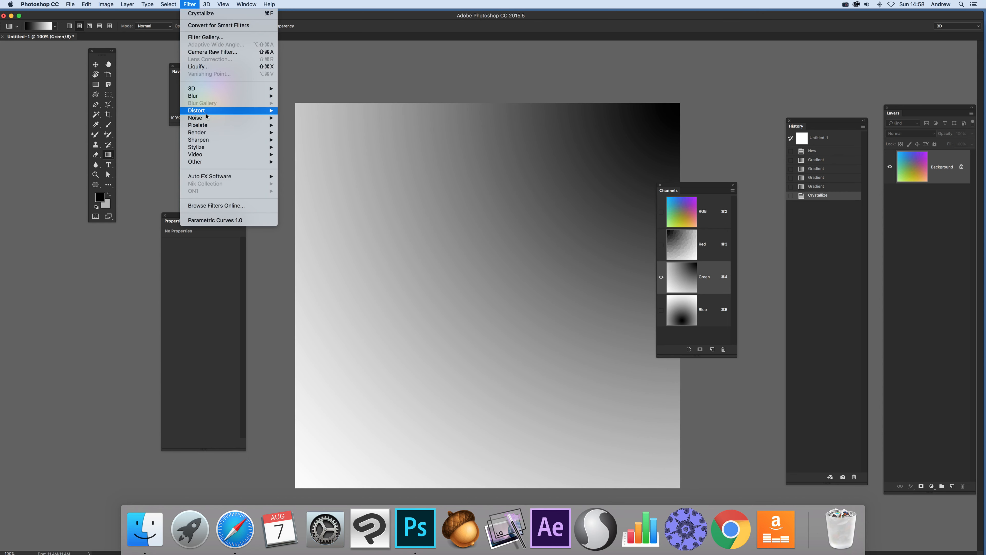
mouse_move(211, 126)
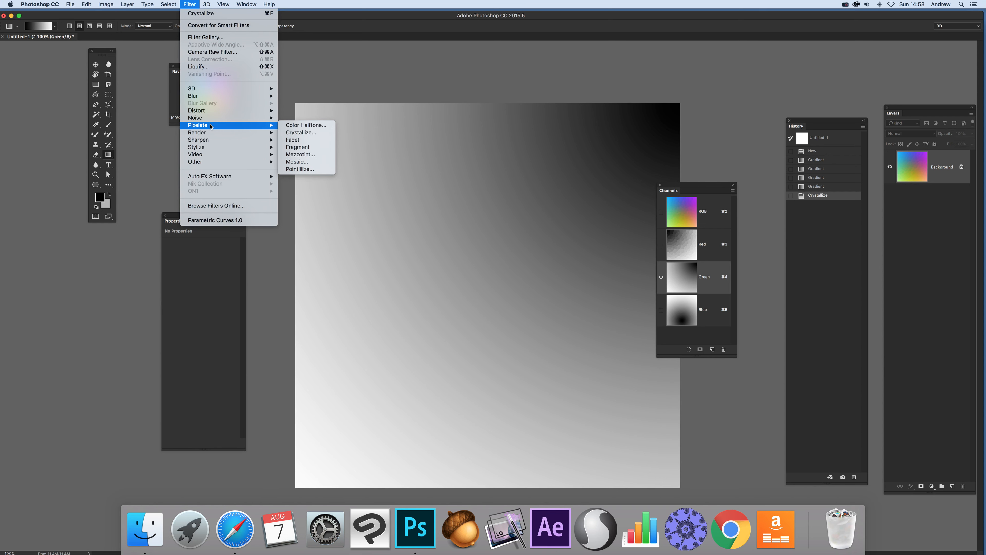
click(301, 132)
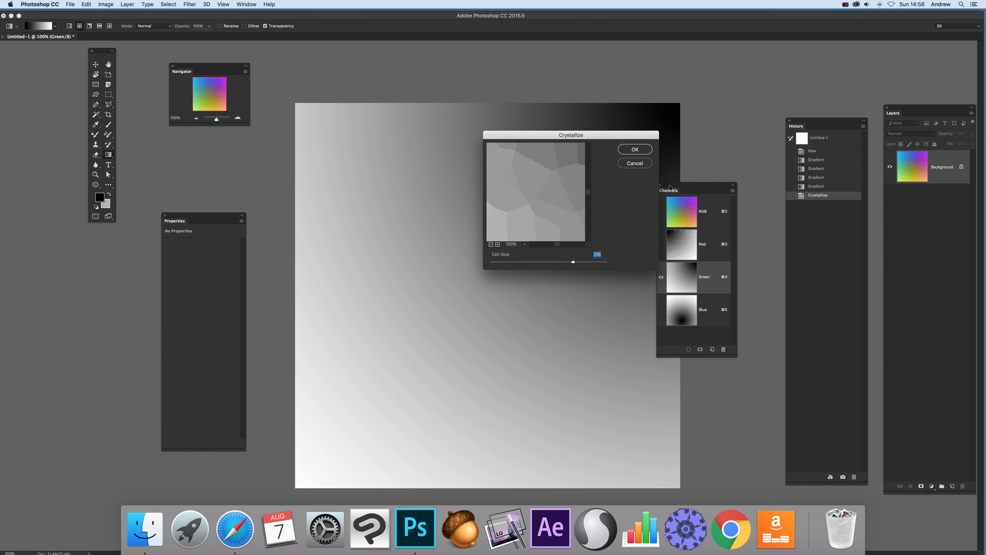
drag(572, 262, 559, 262)
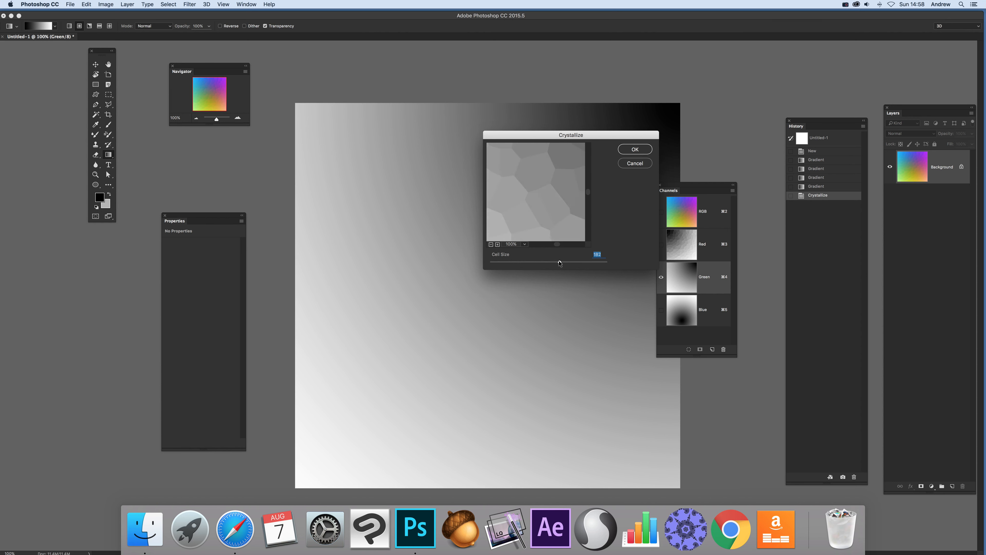
key(Down)
key(Down)
key(Down)
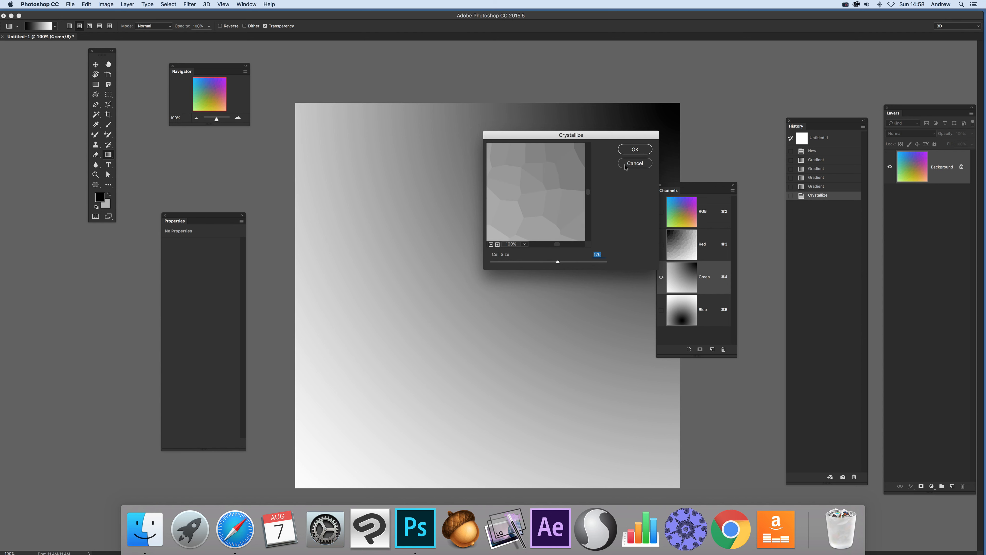
click(633, 150)
- Apply the Crystallize filter to the Blue channel with a cell size of about 69
click(717, 318)
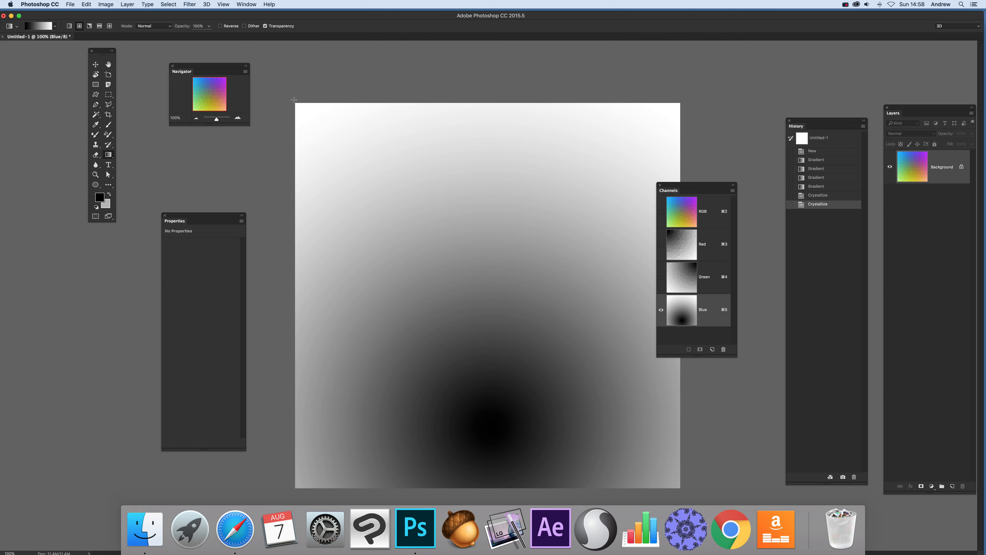
click(189, 4)
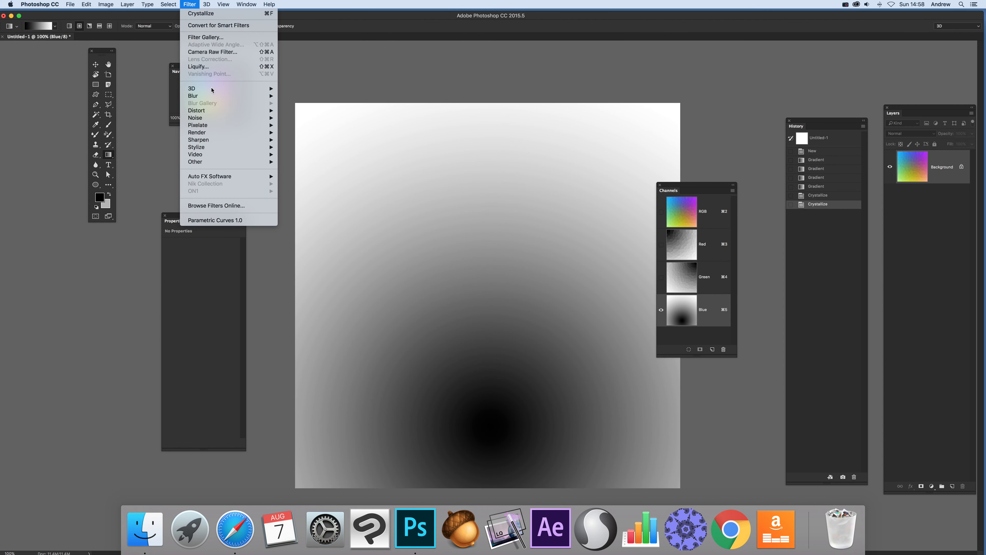
mouse_move(217, 125)
click(299, 132)
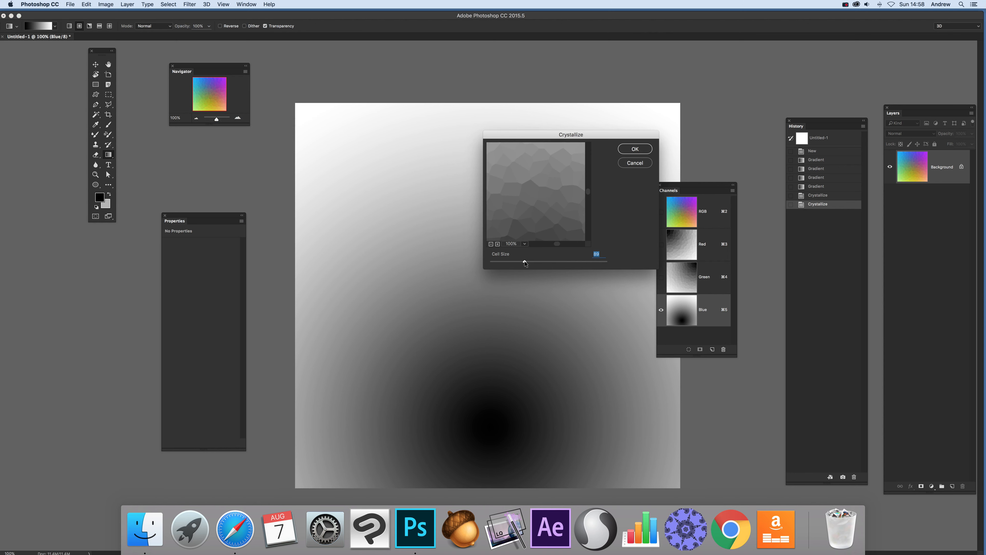
click(636, 148)
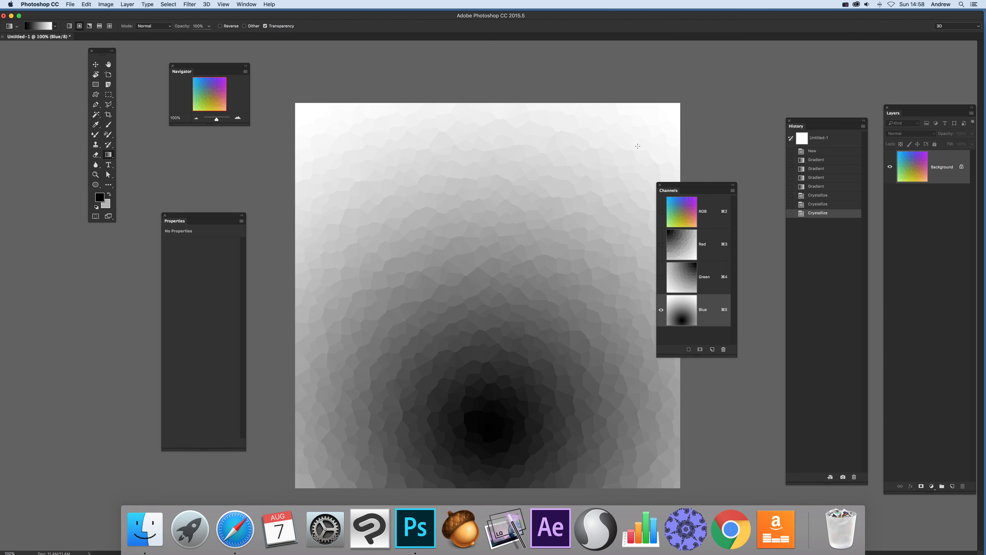
- Open the RGB composite in Liquify and forward-warp the yellow area from the bottom centre up into the blue-purple region
click(702, 214)
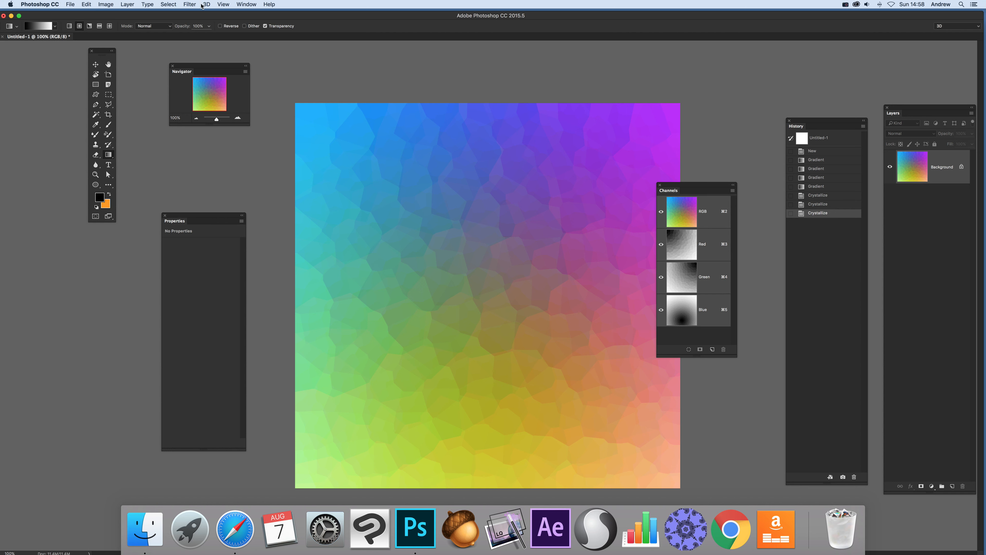
click(188, 4)
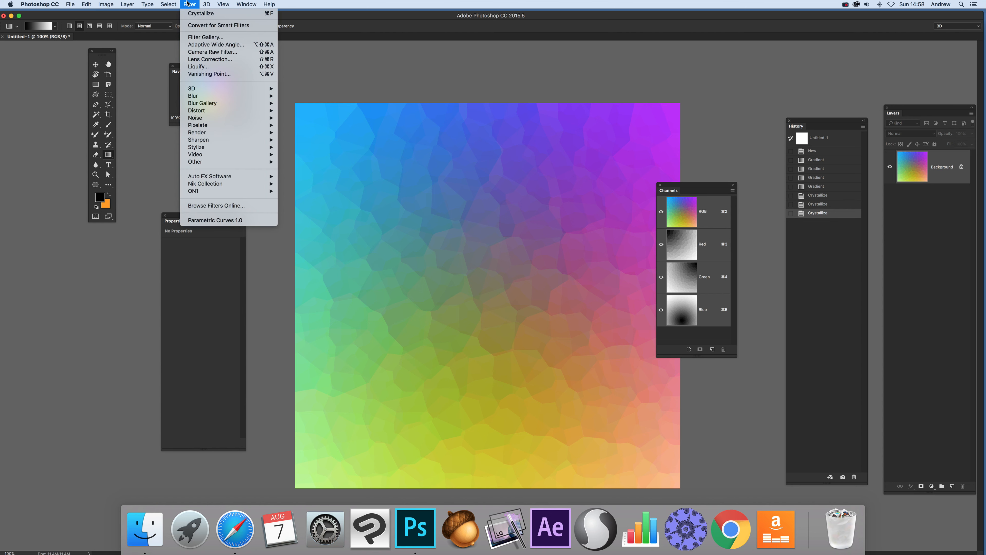
click(709, 219)
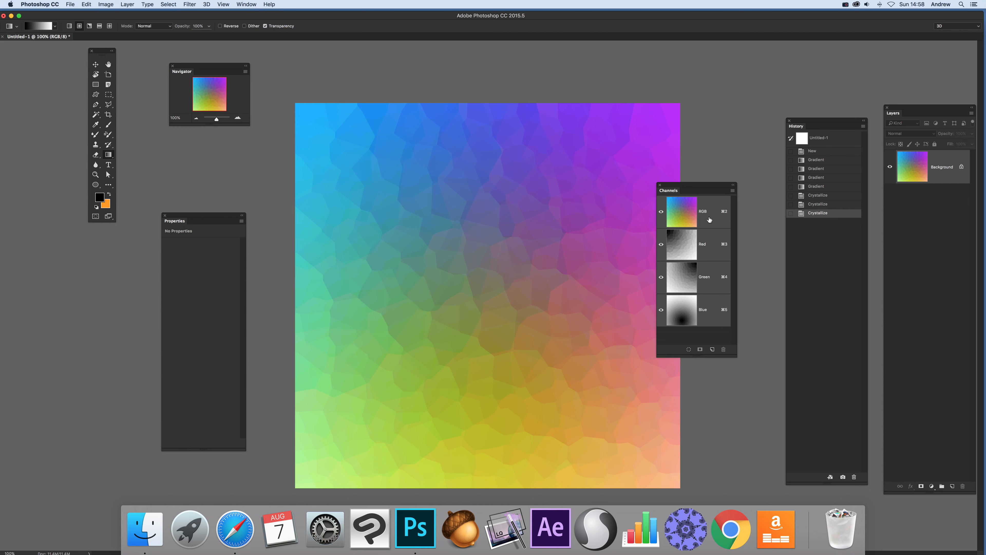
click(187, 4)
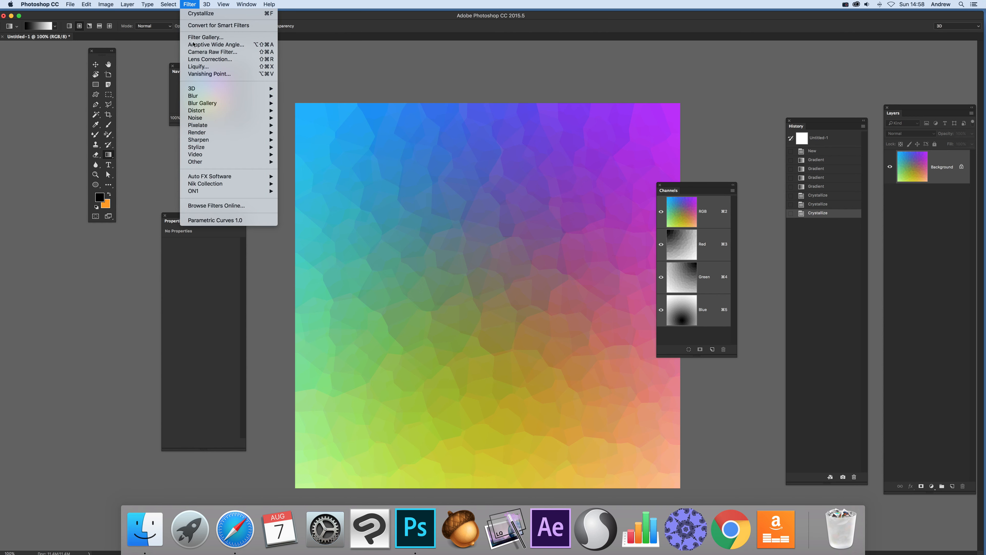
click(206, 67)
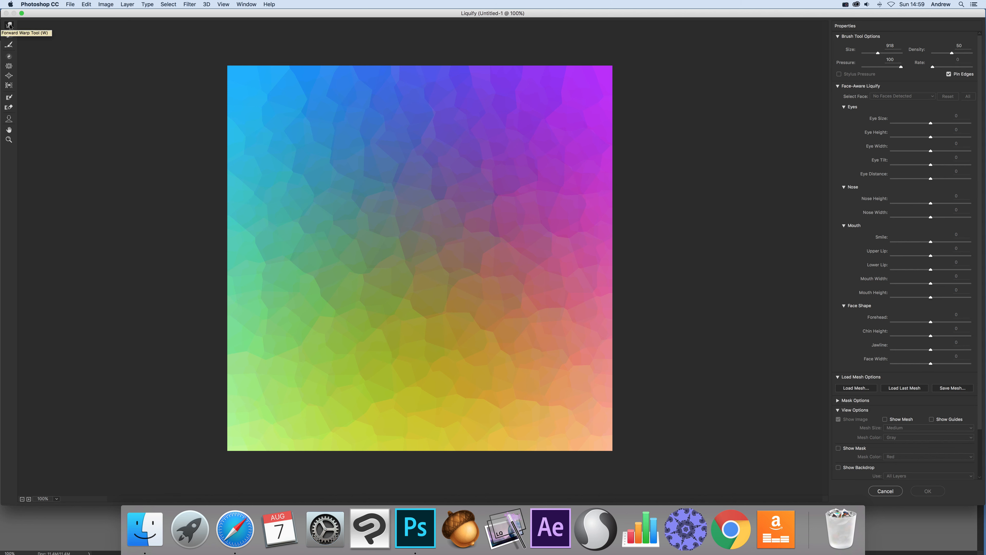
mouse_move(420, 450)
mouse_down()
mouse_move(424, 239)
mouse_move(422, 253)
mouse_move(427, 358)
mouse_move(426, 235)
mouse_move(435, 244)
mouse_move(431, 173)
mouse_up()
- Nudge both sides of the yellow shape's lower stem inward with Forward Warp, undoing one stroke, and apply Liquify
mouse_move(377, 359)
mouse_down()
mouse_move(358, 344)
mouse_move(462, 353)
mouse_move(506, 344)
mouse_move(475, 360)
mouse_move(364, 365)
mouse_move(356, 350)
mouse_move(387, 356)
mouse_up()
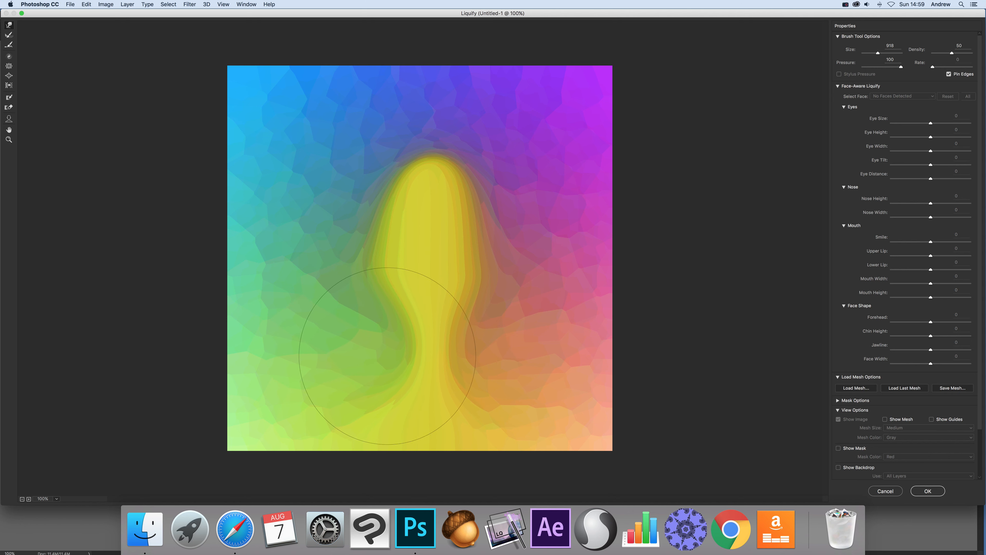
key(super+z)
drag(476, 371, 468, 370)
drag(402, 357, 406, 356)
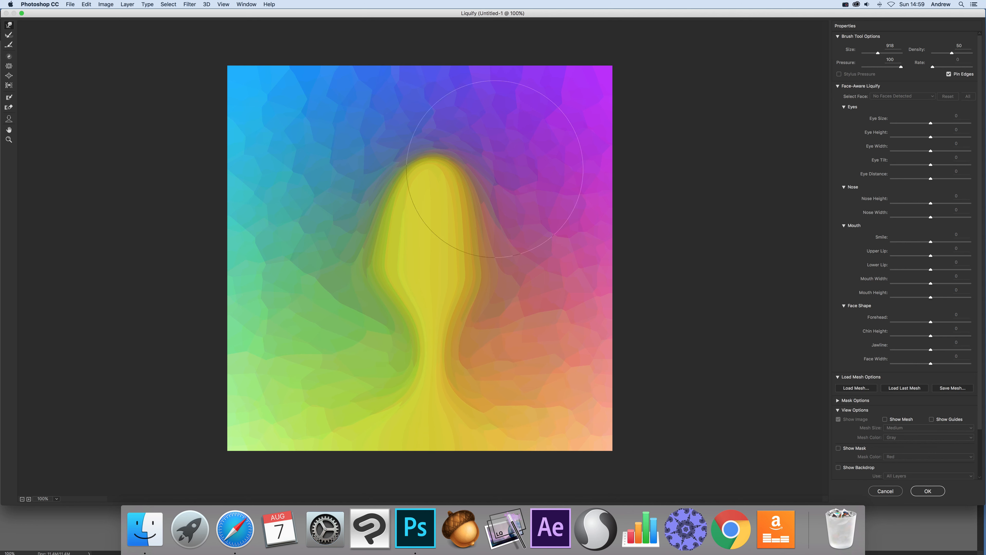
click(931, 492)
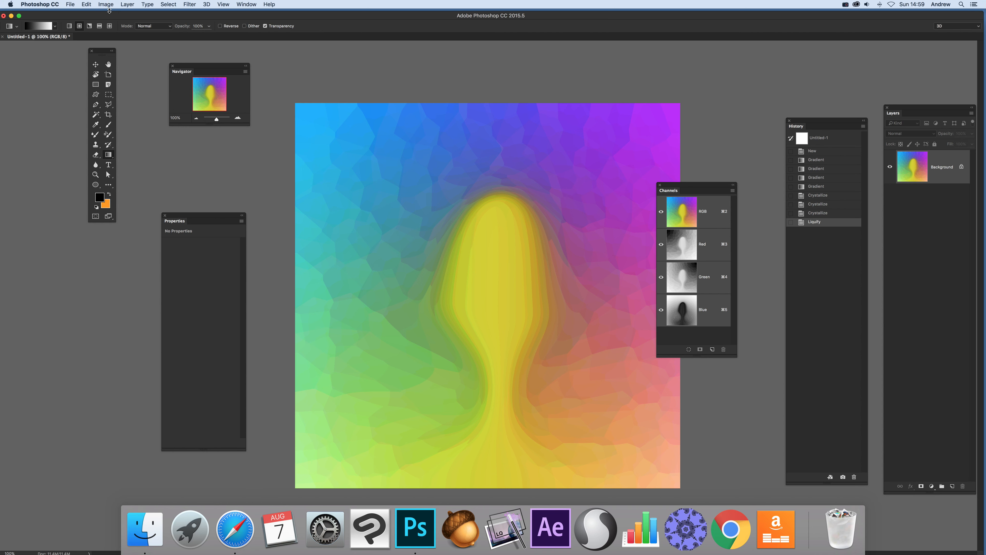
- Apply the Maximum filter to the composite with a slightly larger radius than 4.3 pixels, preserving roundness
click(190, 4)
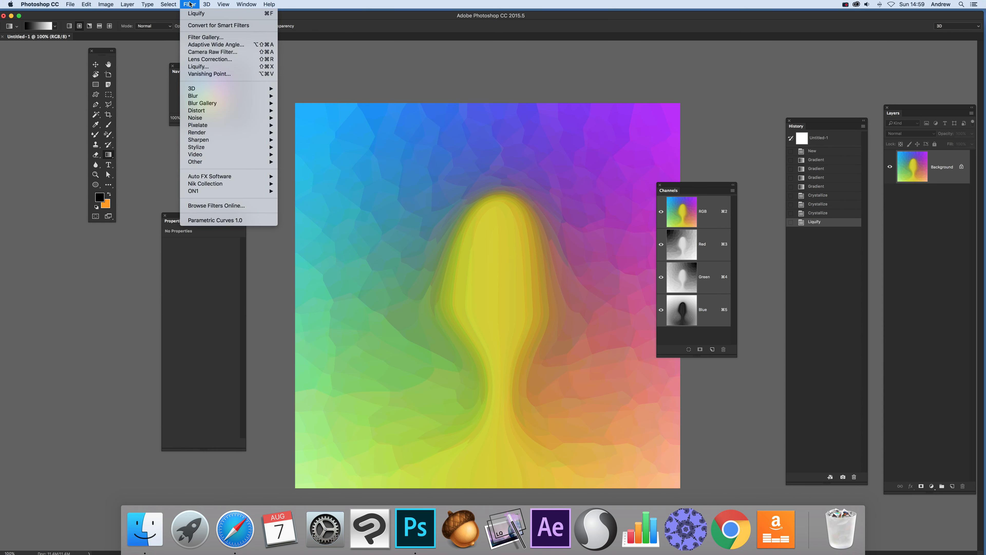
mouse_move(209, 162)
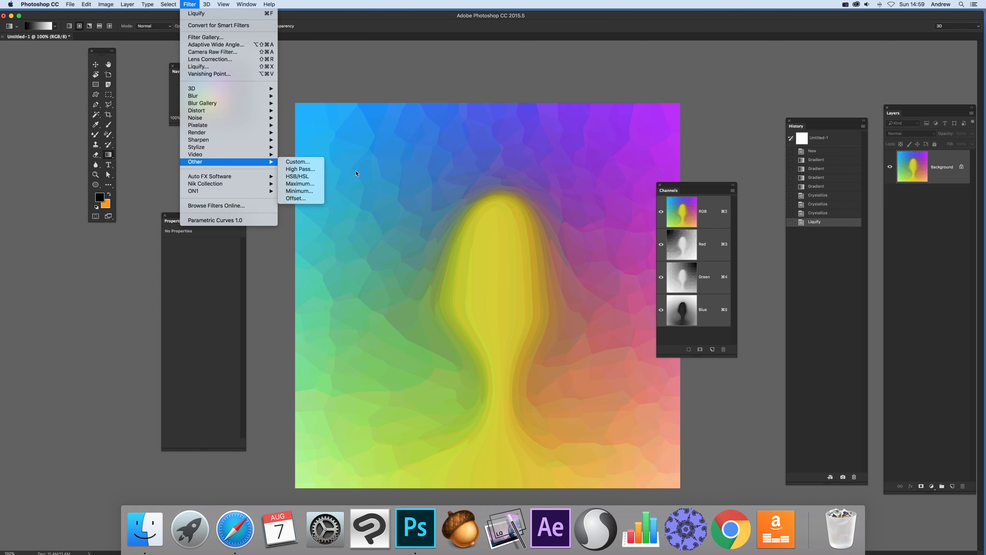
click(300, 183)
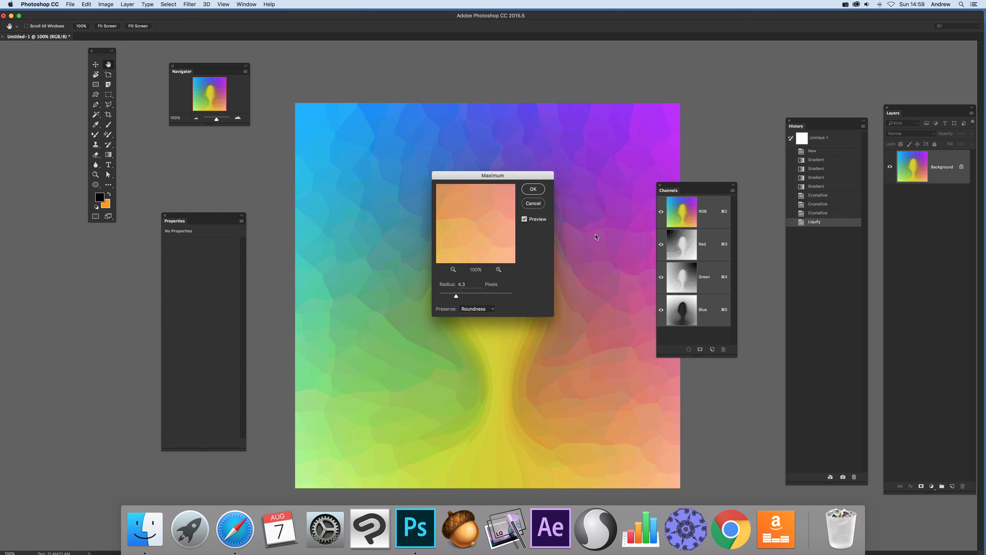
drag(456, 296, 461, 296)
key(Return)
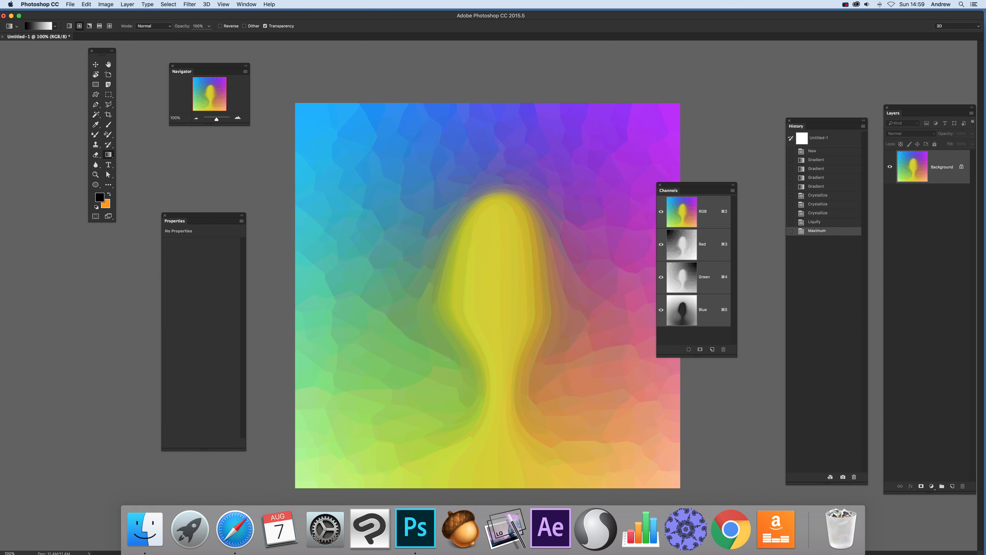
- Reapply the Maximum filter three more times with the same settings
click(188, 5)
click(190, 12)
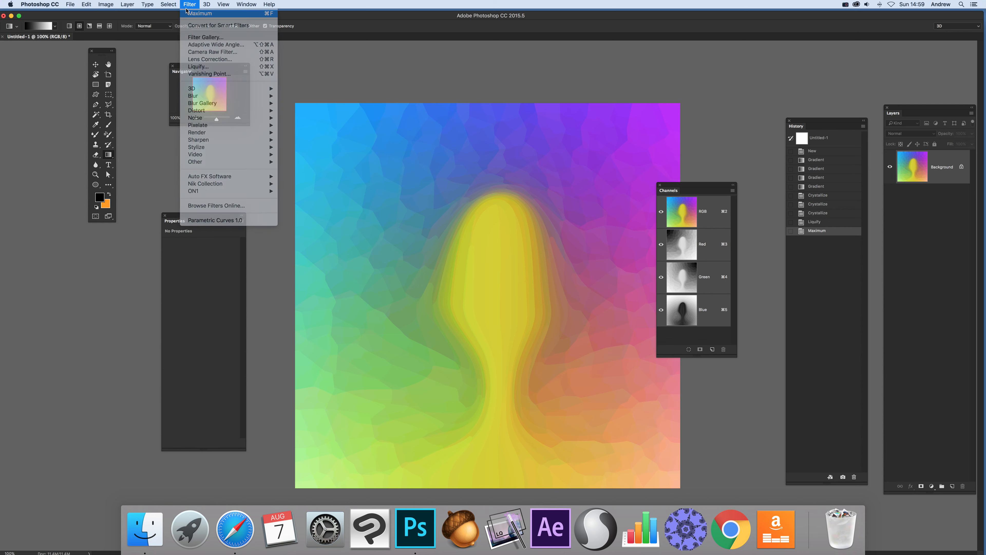
click(190, 4)
click(191, 12)
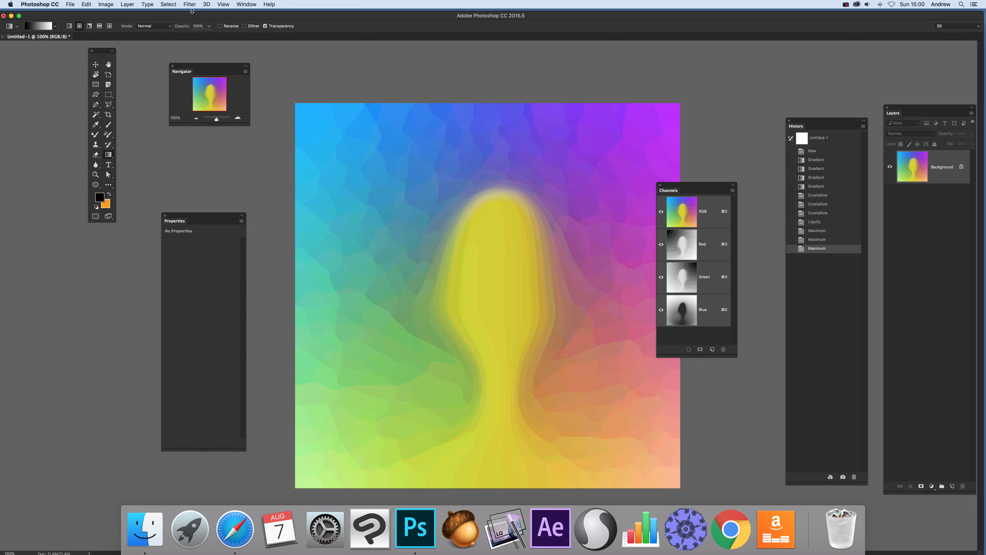
click(189, 5)
click(191, 12)
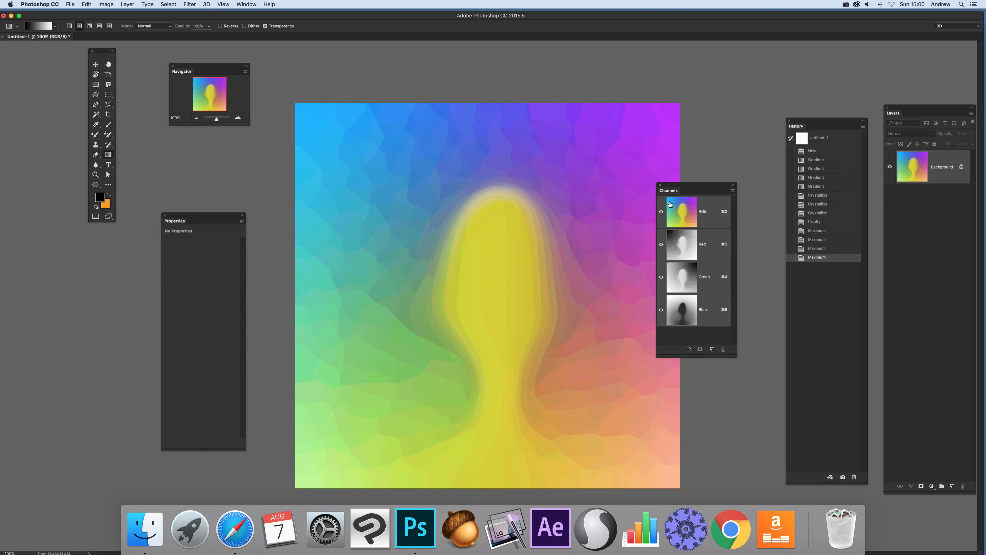
- Move the Channels panel clear of the canvas and run the last Maximum filter three more times on the composite
drag(684, 188, 740, 189)
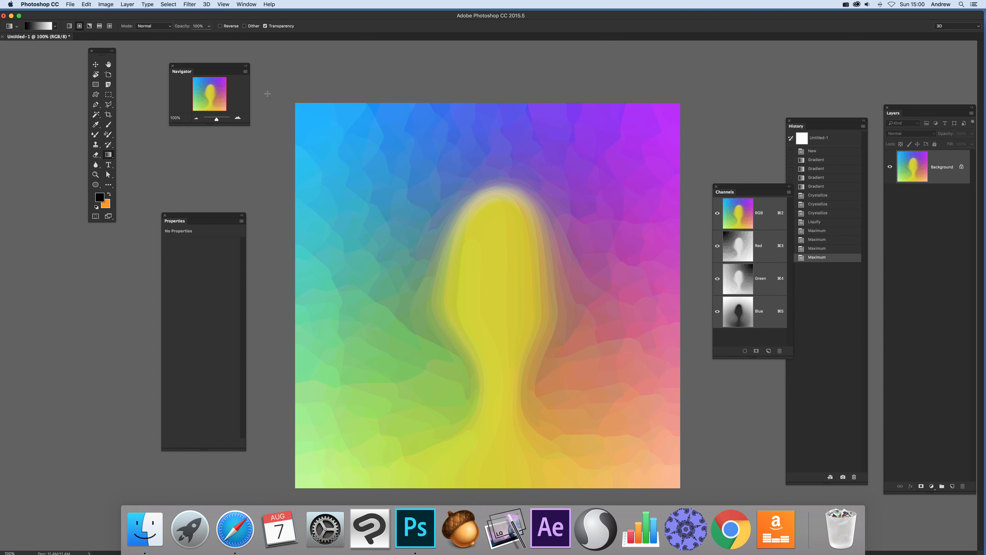
click(193, 4)
click(192, 4)
click(192, 4)
click(190, 13)
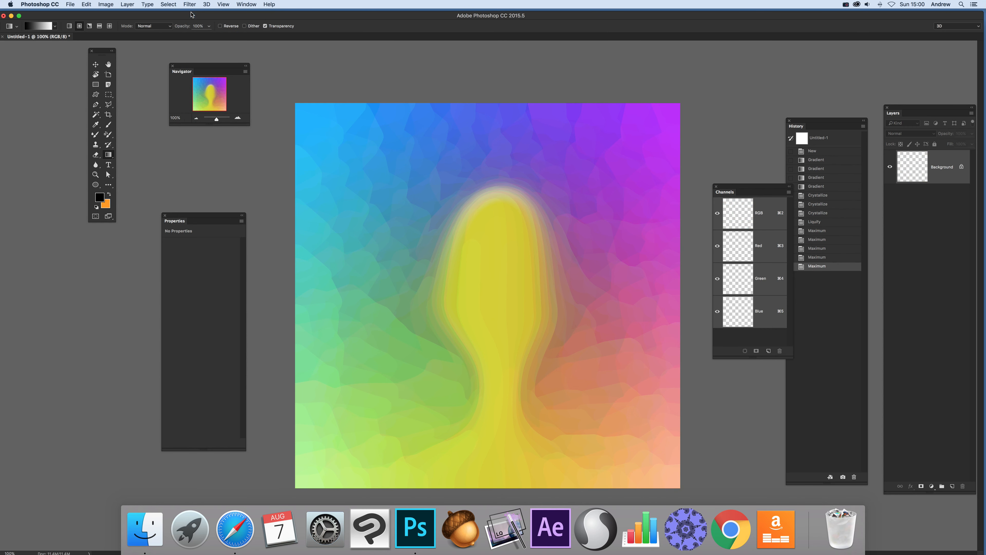
click(190, 5)
click(191, 12)
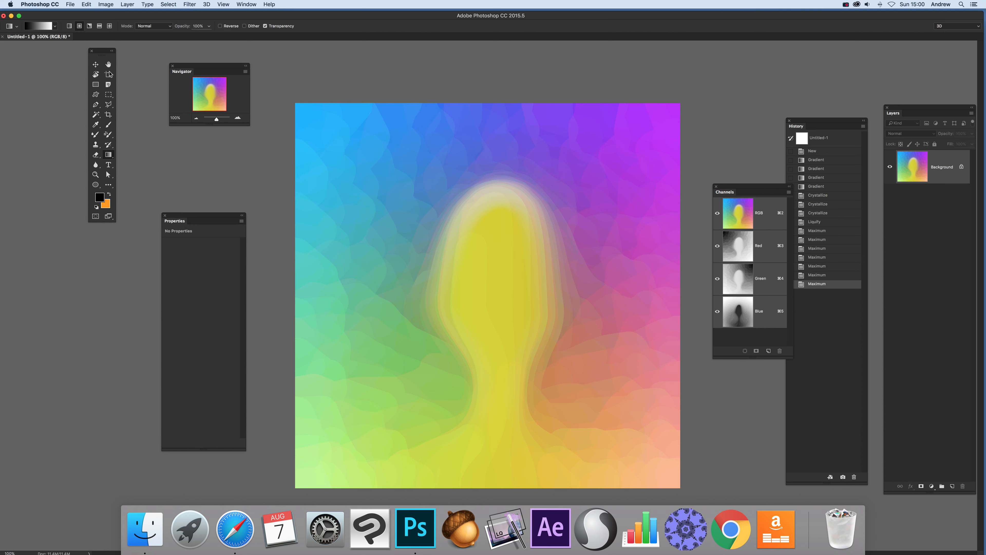
- Apply Auto Tone to the image and recolour it with a Color Lookup adjustment using the EdgyAmber.3DL 3DLUT file
click(104, 4)
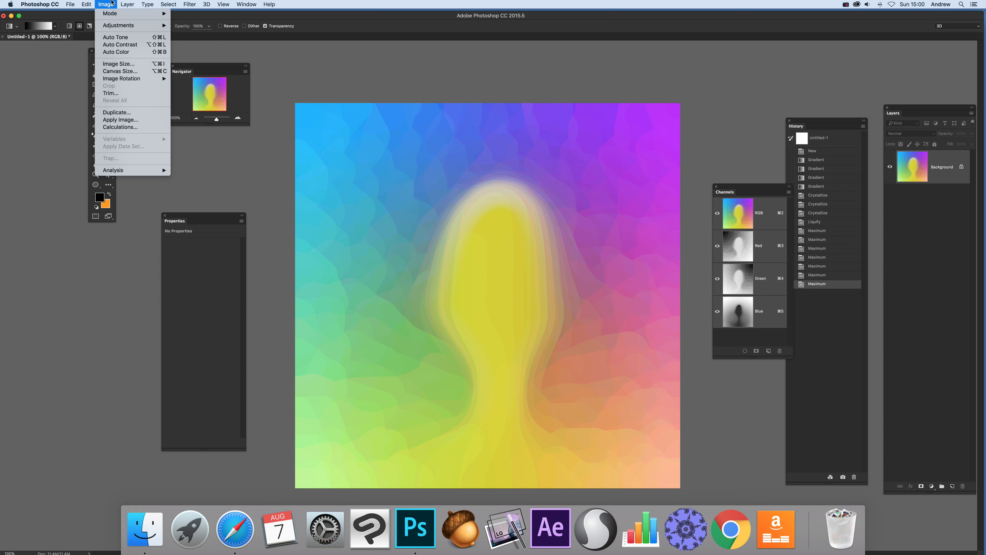
click(128, 39)
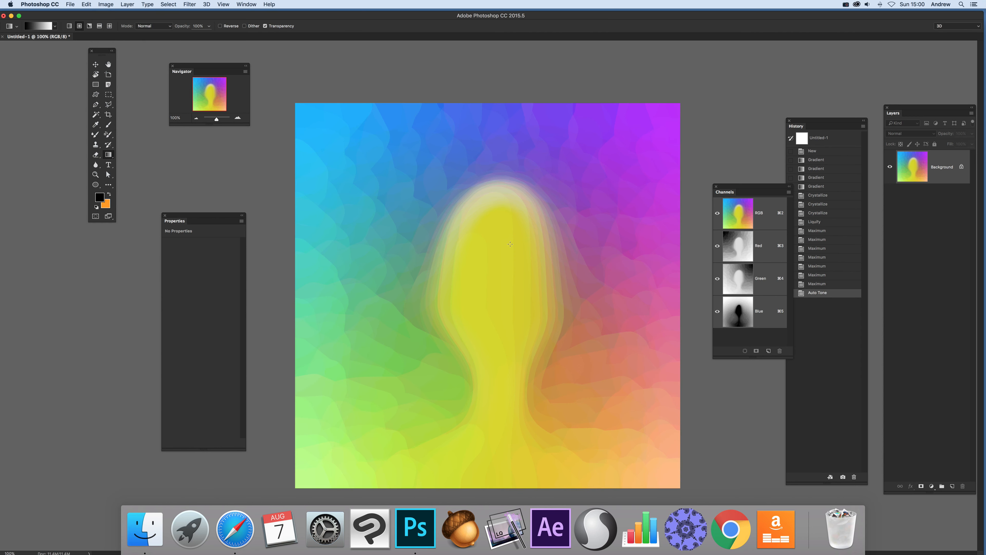
click(121, 4)
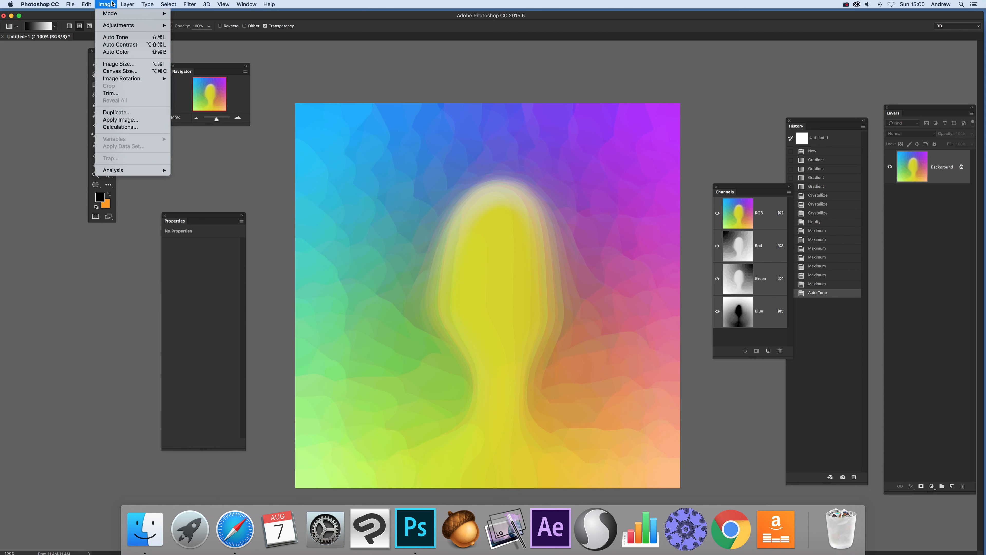
mouse_move(132, 25)
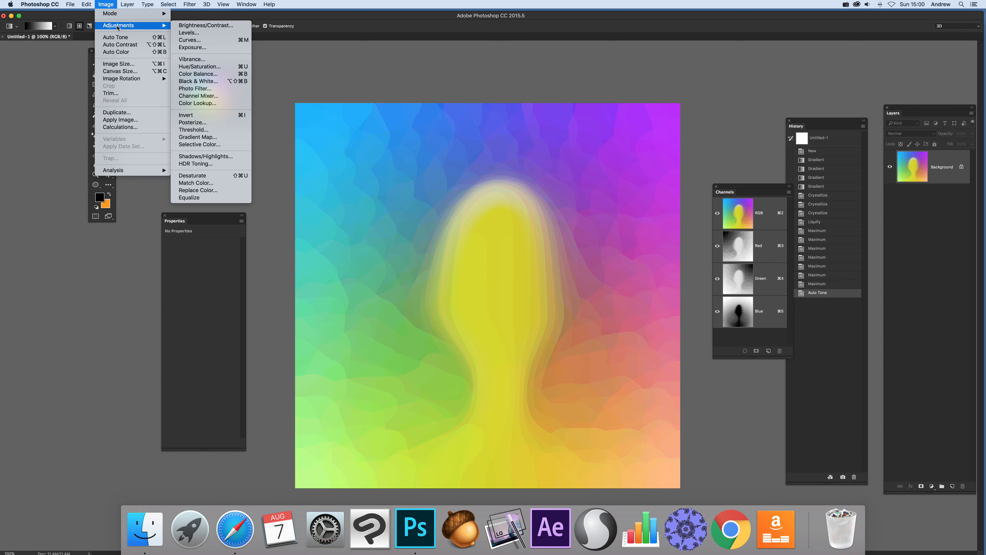
click(209, 103)
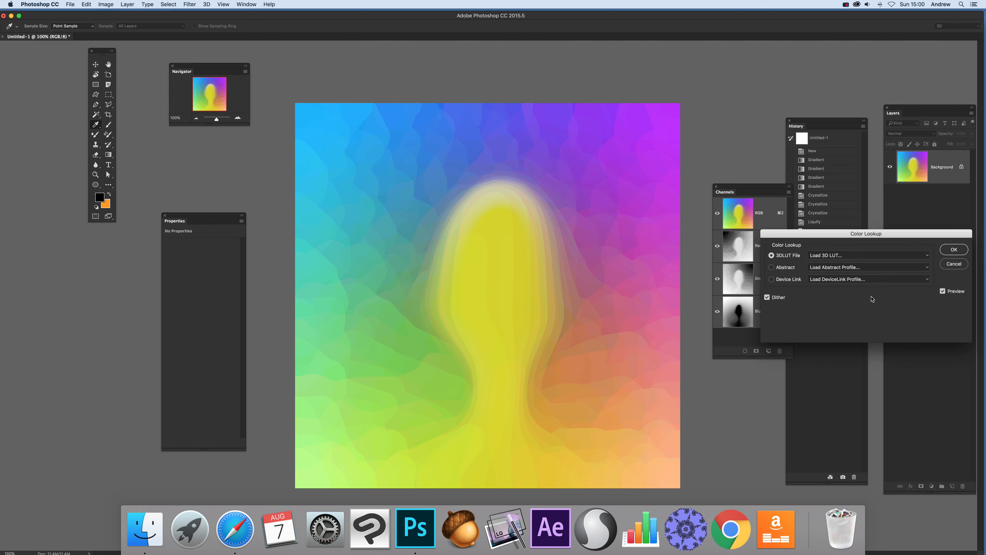
click(830, 257)
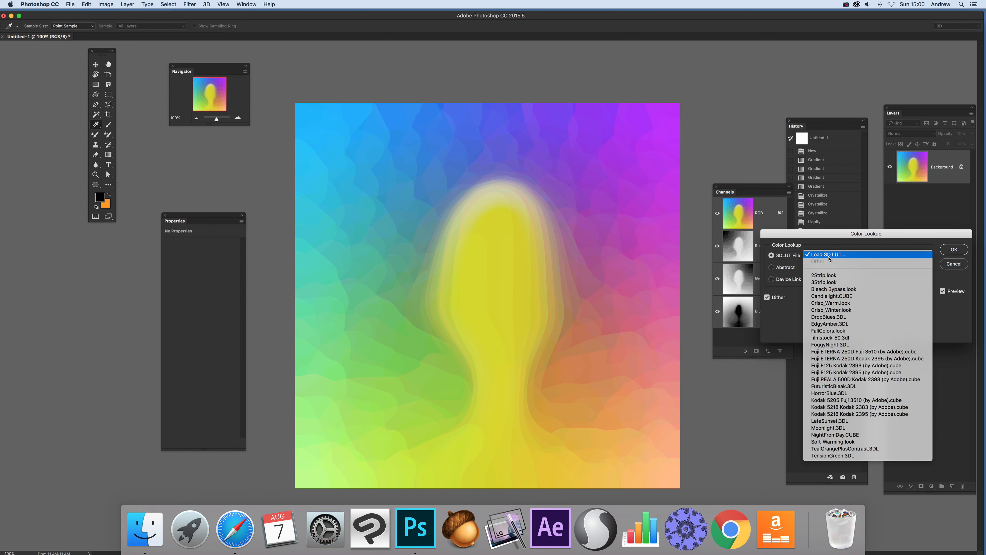
click(829, 324)
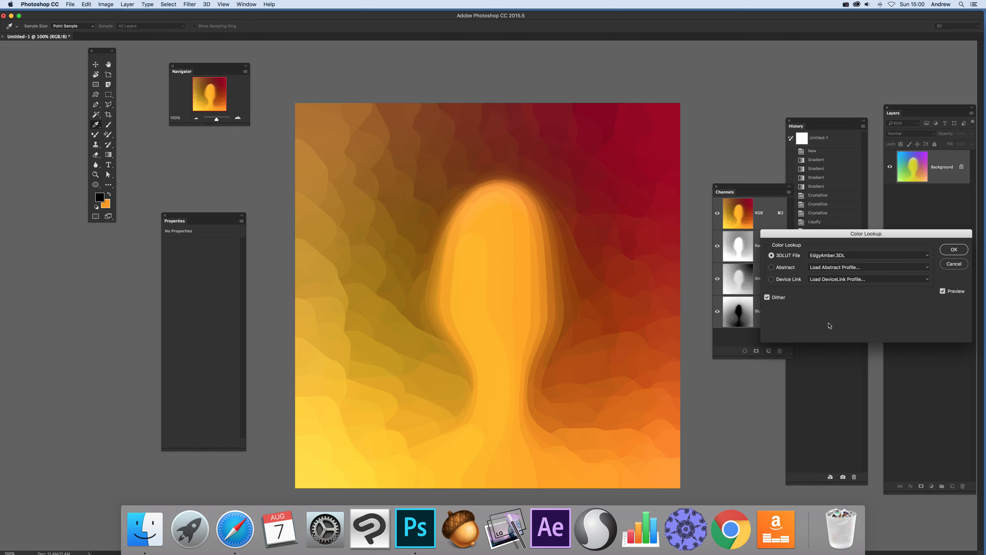
click(954, 249)
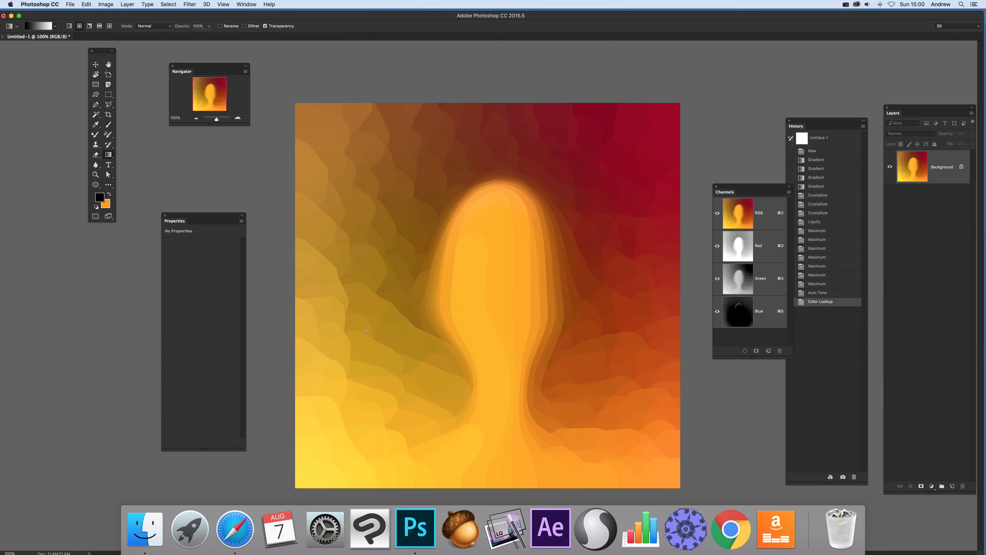